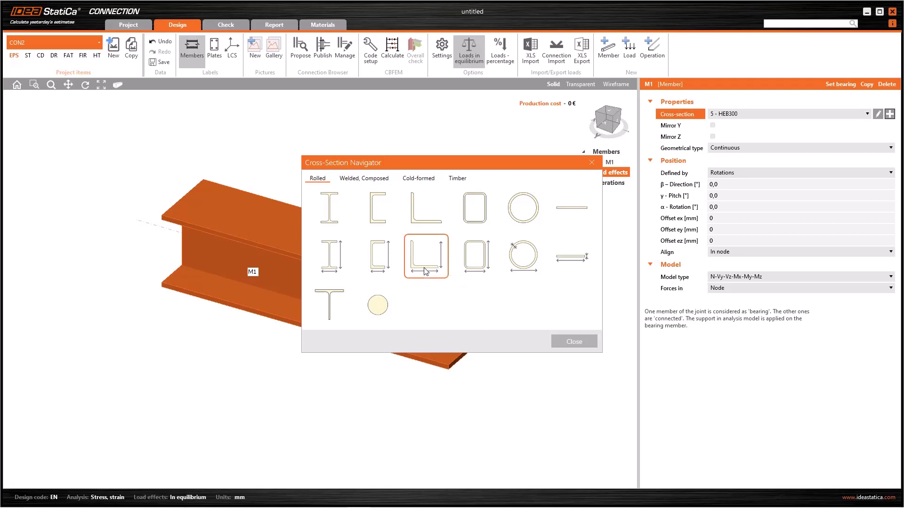
Step: Choose the General cold-formed shape for member M1's thin-walled cross-section
left_click(423, 180)
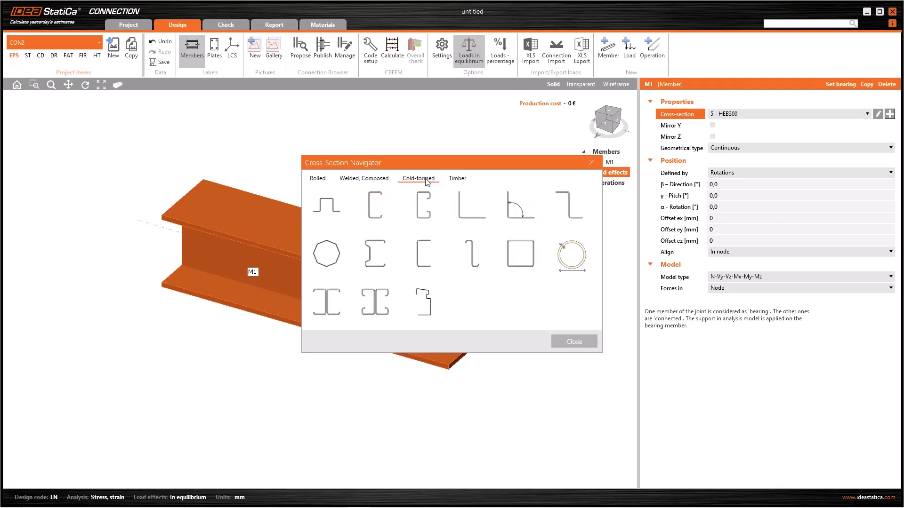
left_click(427, 305)
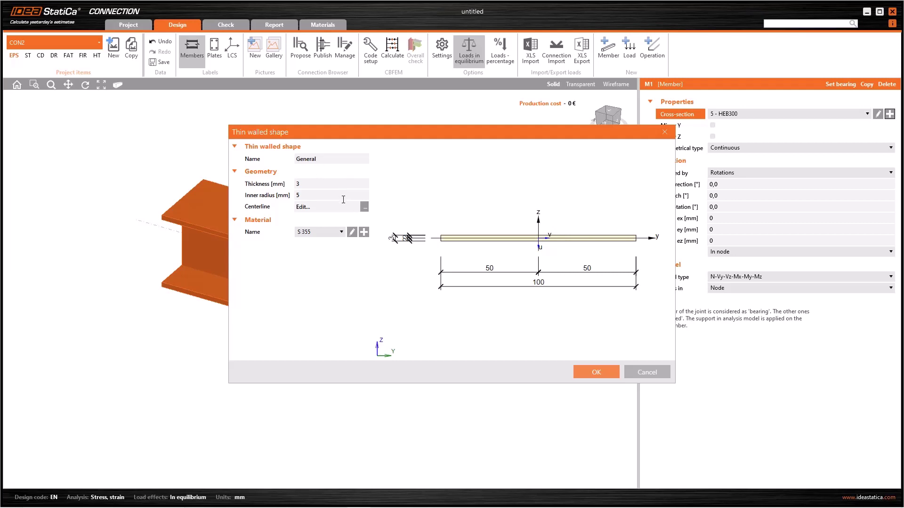
Step: In the centerline table, add a third point with z 200
left_click(365, 207)
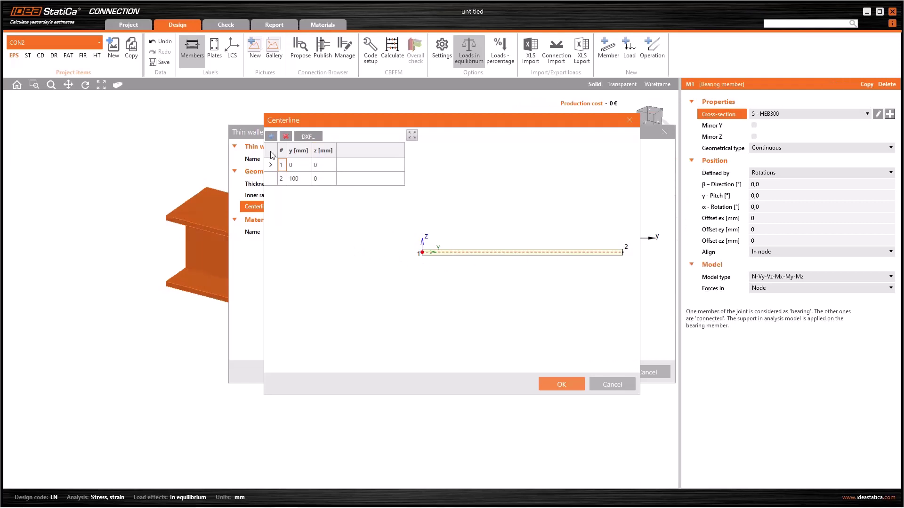
left_click(271, 137)
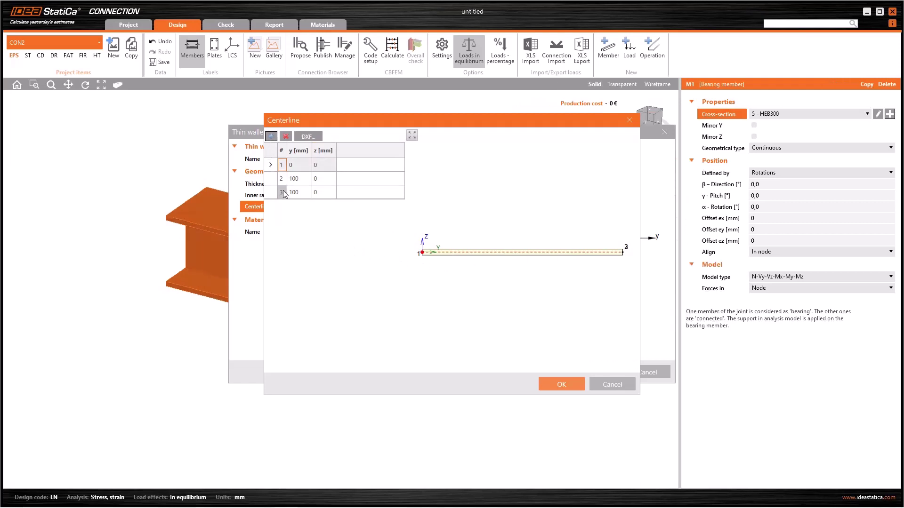
left_click(306, 194)
key("Tab")
type("200")
key("Return")
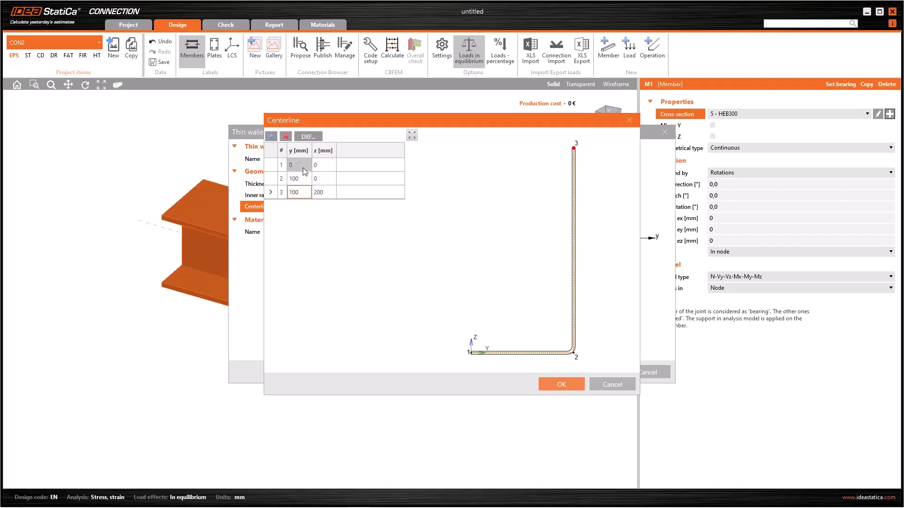
Step: Add a fourth centerline point at 50, 75
left_click(271, 136)
type("50")
key("Tab")
type("75")
key("Return")
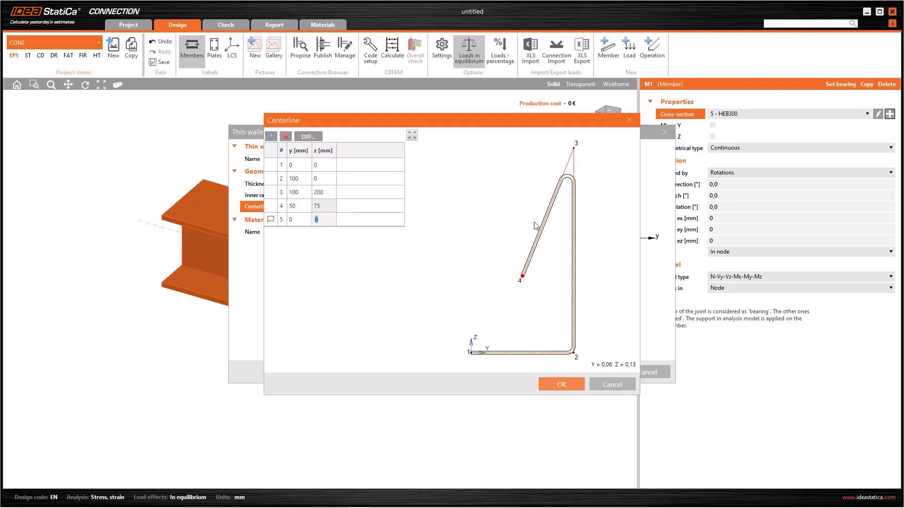
Step: Delete the fifth centerline point
right_click(303, 222)
left_click(329, 265)
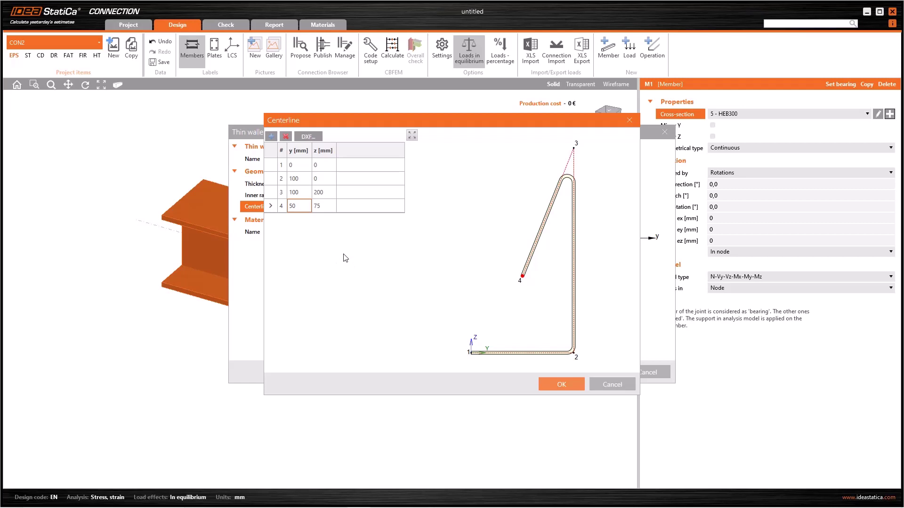
left_click(299, 179)
Step: Insert a new point ahead of the second one at y 50, z 70
right_click(303, 177)
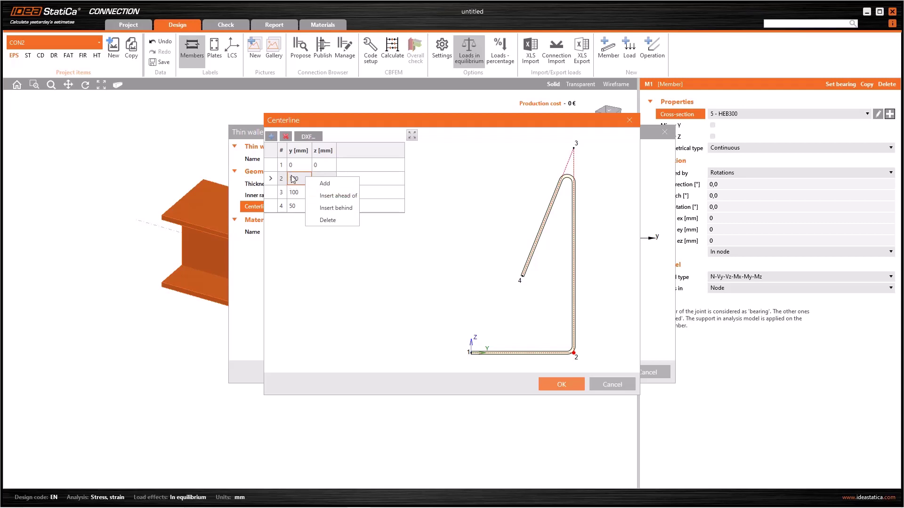
left_click(332, 195)
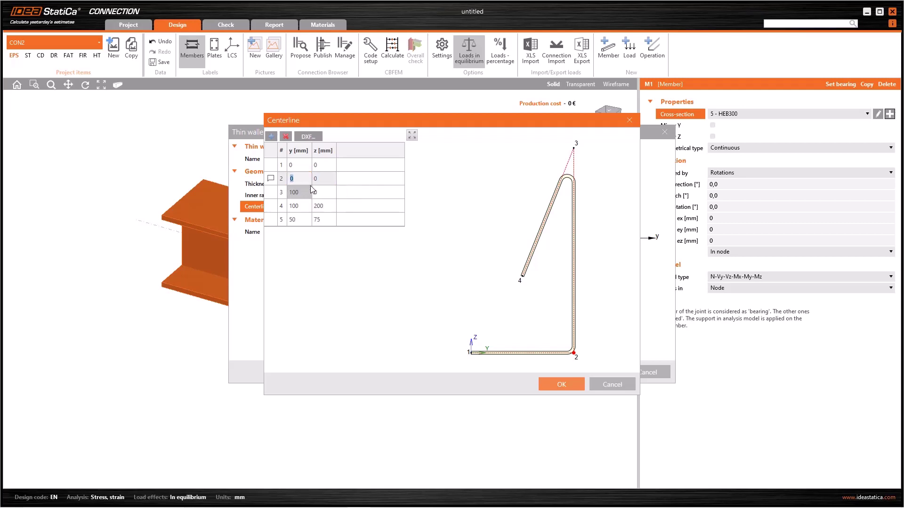
left_click(301, 180)
key("BackSpace")
type("50")
key("Tab")
type("70")
key("Tab")
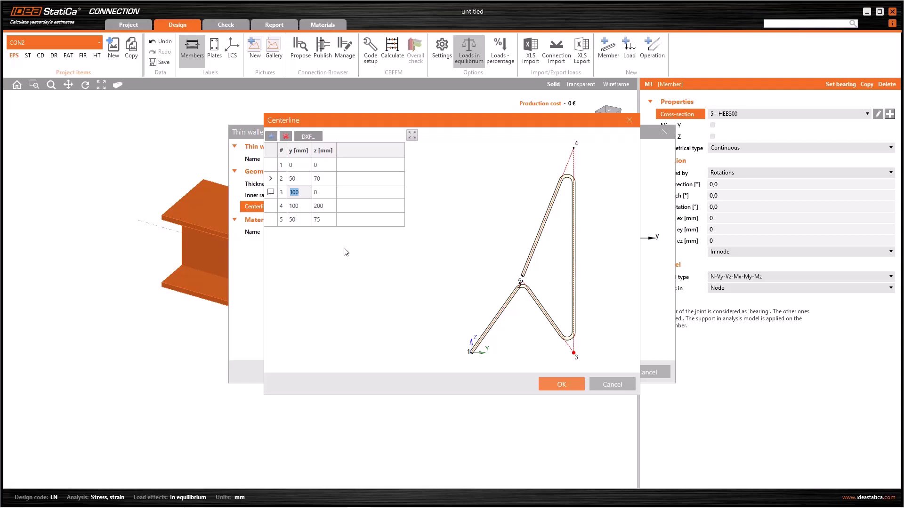
Step: Open the Omega100 DXF file for centerline import
left_click(310, 137)
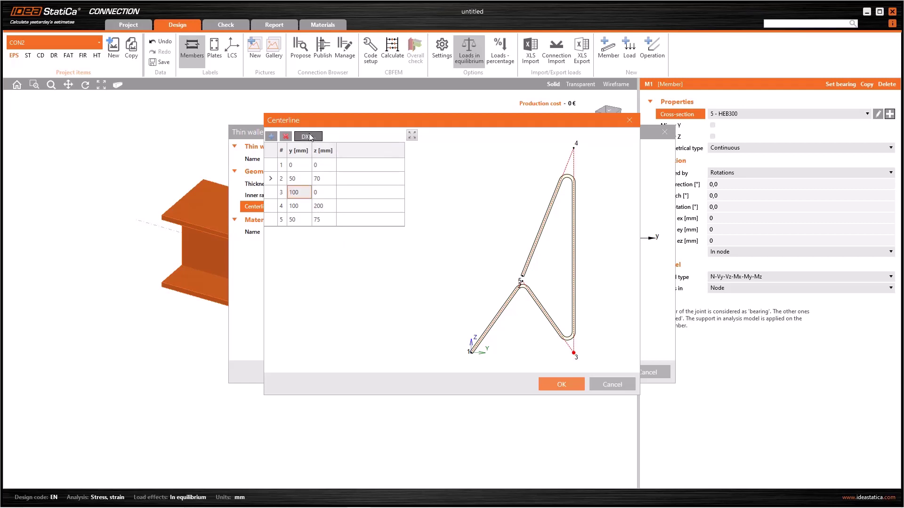
left_click(379, 193)
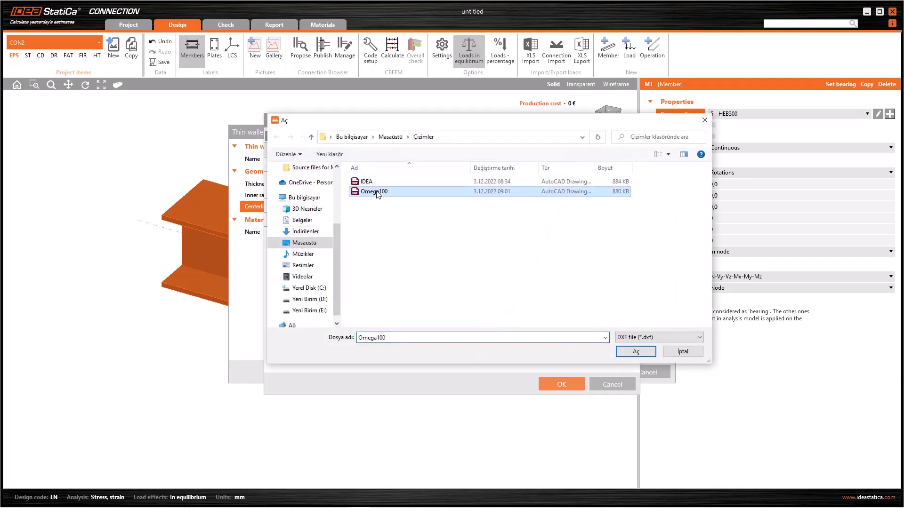
left_click(636, 352)
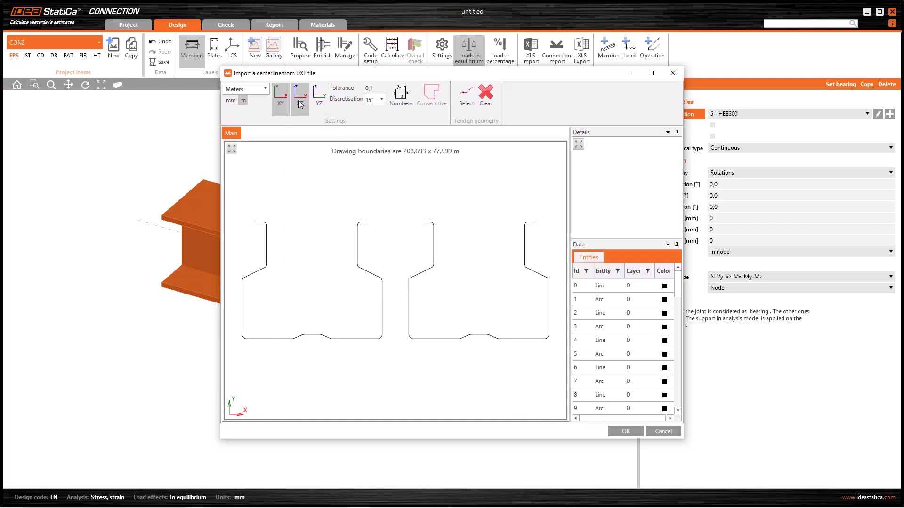
Step: Read the DXF in the XY plane in millimetres and pick the left profile's upper vertical line
left_click(322, 109)
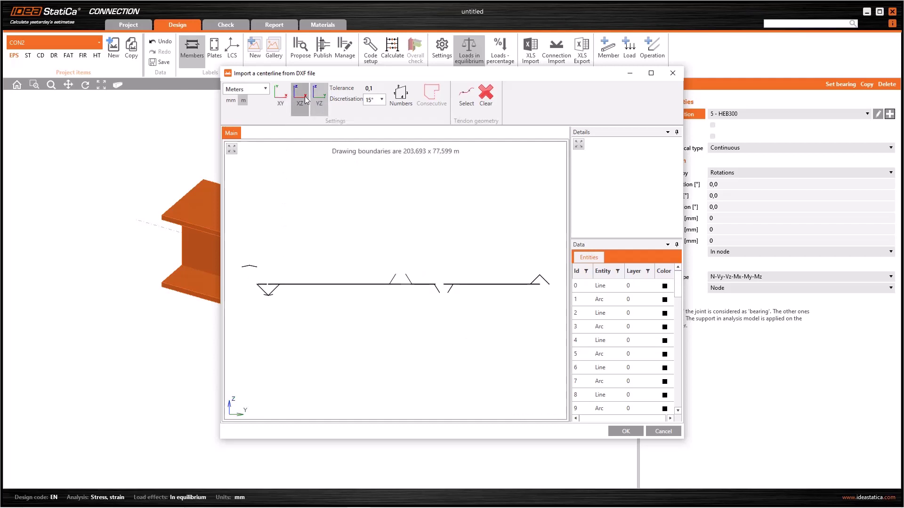
left_click(300, 100)
left_click(280, 101)
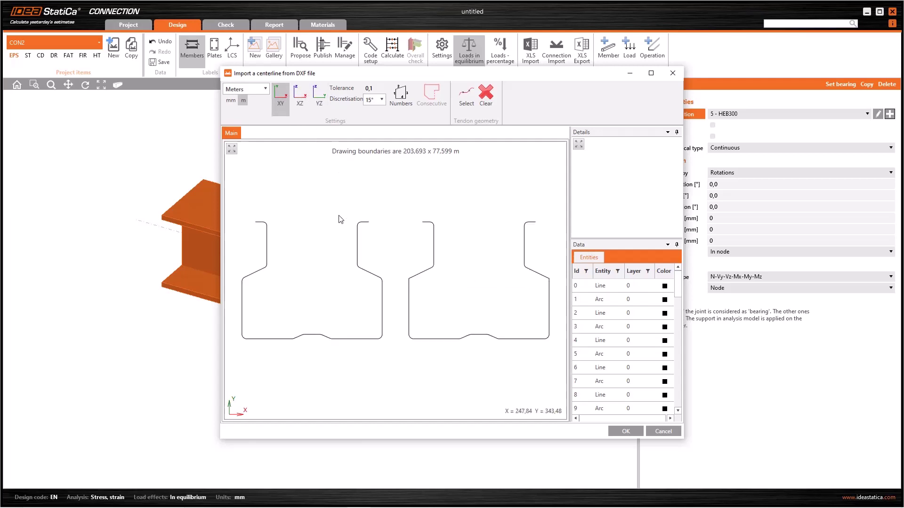
left_click(233, 103)
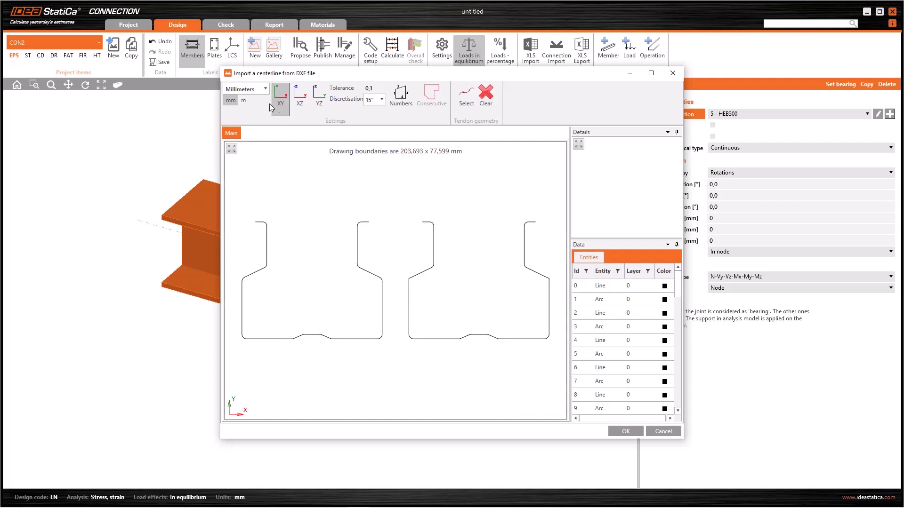
left_click(244, 101)
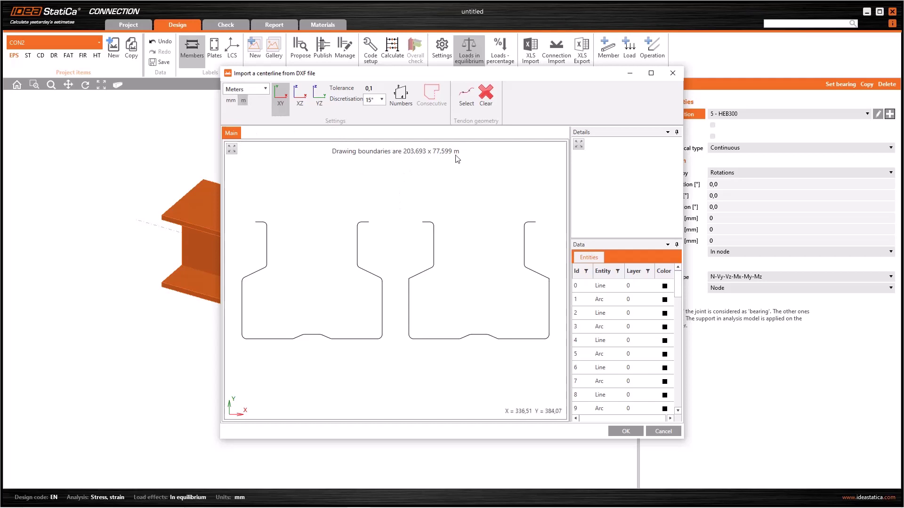
left_click(230, 101)
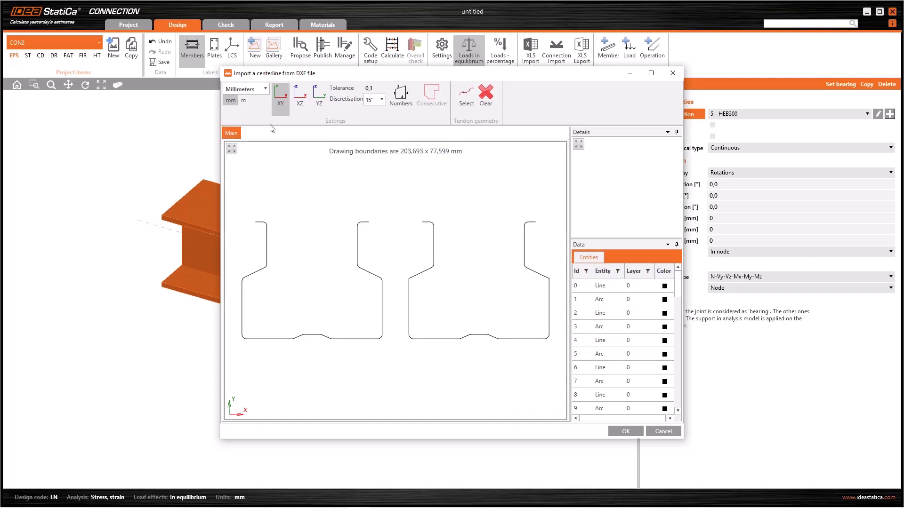
left_click(267, 235)
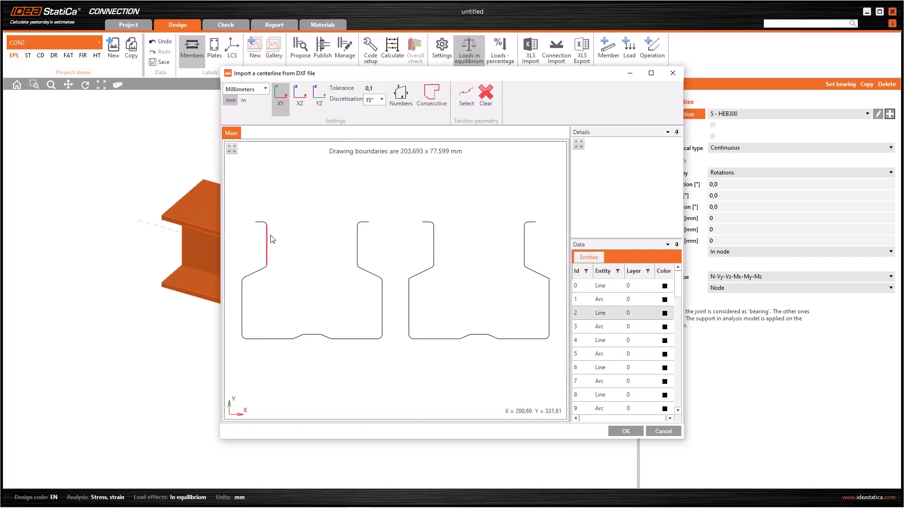
Step: Trace the left profile segment by segment from the corner arc to the bottom-left corner
left_click(267, 269)
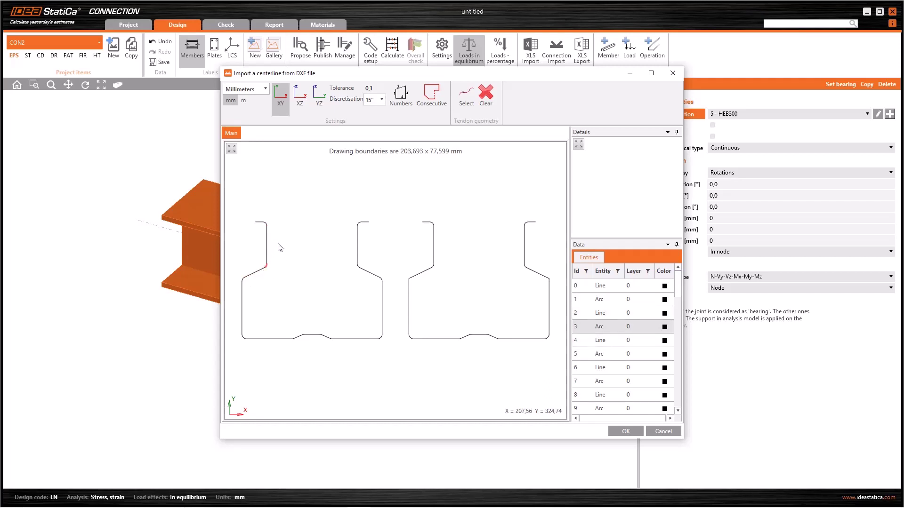
left_click(262, 226)
left_click(262, 274)
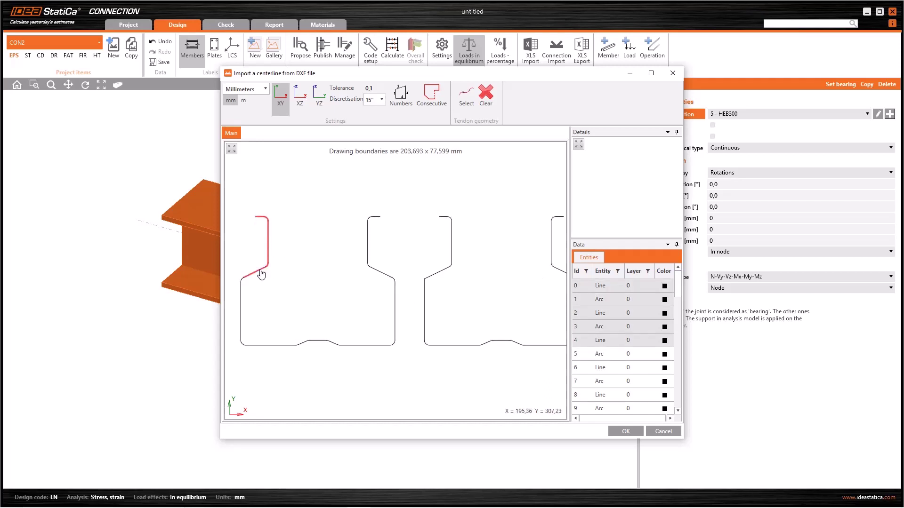
left_click(242, 284)
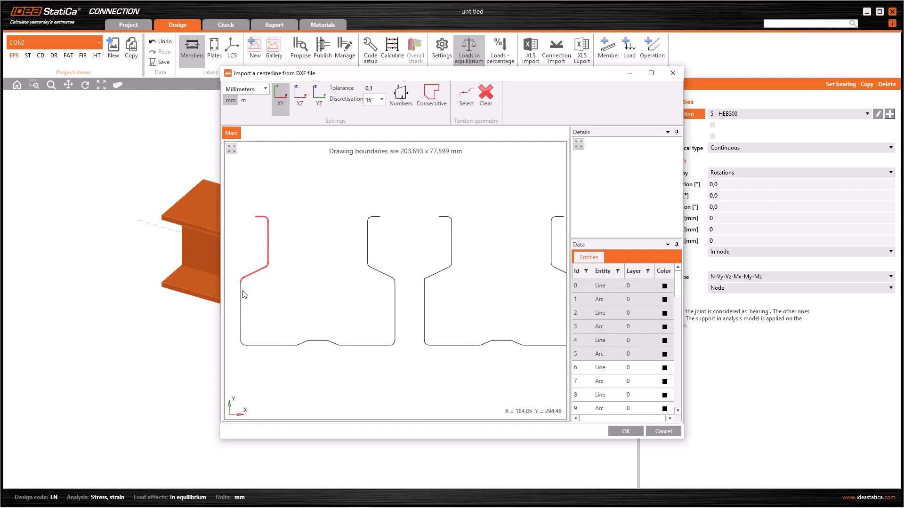
left_click(241, 302)
left_click(242, 345)
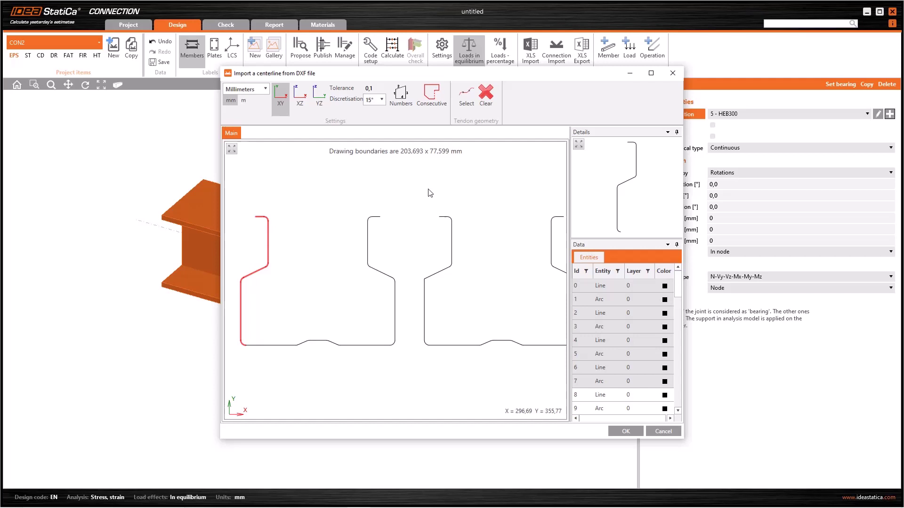
Step: Clear the traced path and select the whole left profile as one connected chain
left_click(490, 103)
left_click(429, 100)
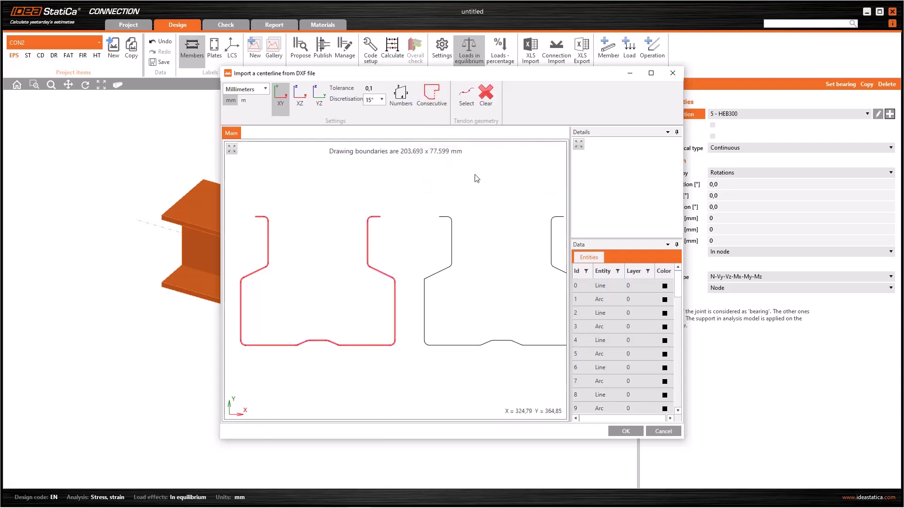
scroll(440, 185, "down", 2)
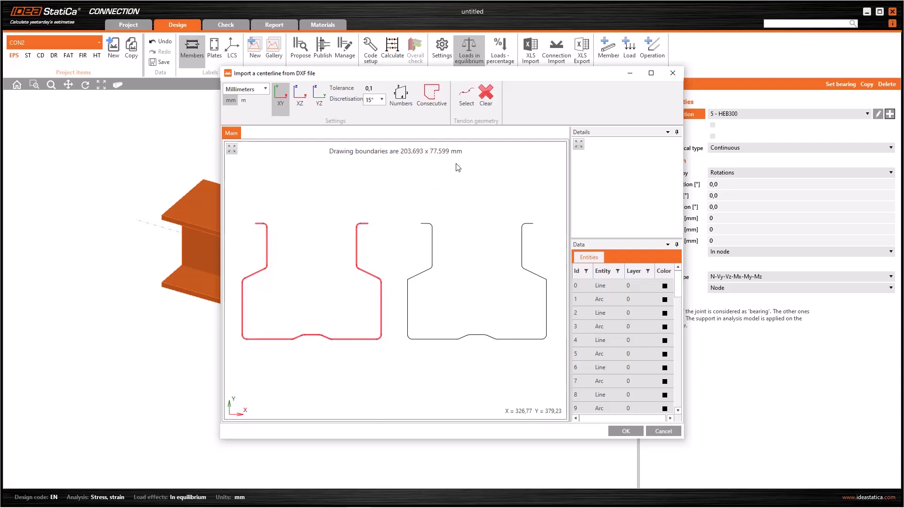
left_click(472, 99)
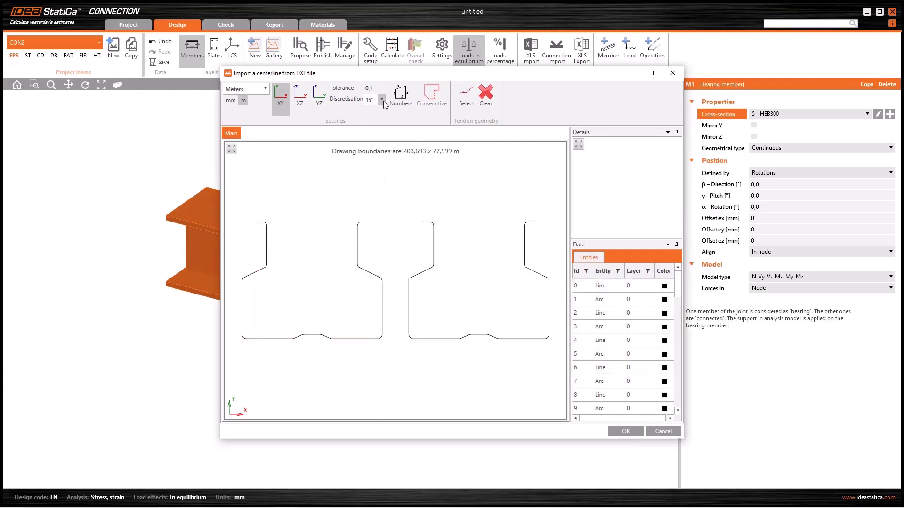
Step: Keep 15° arc discretisation and import the left omega outline into the point table
left_click(382, 99)
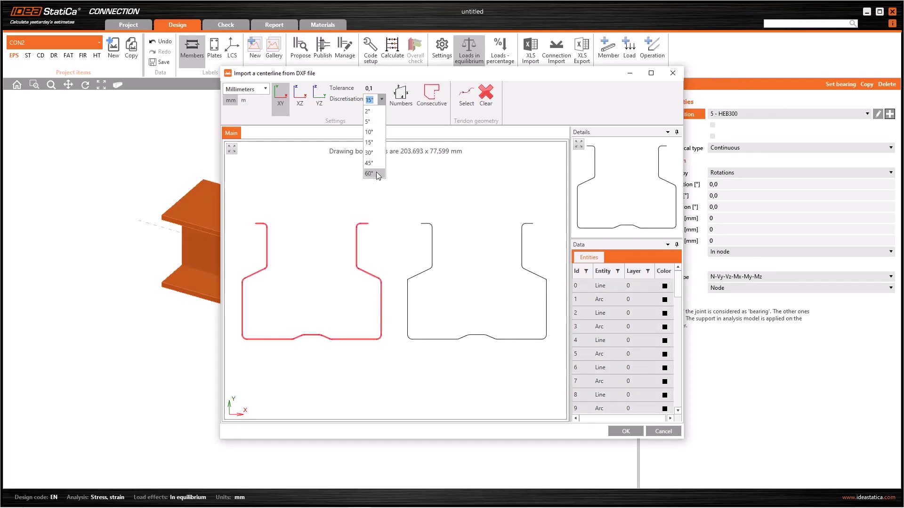
left_click(444, 188)
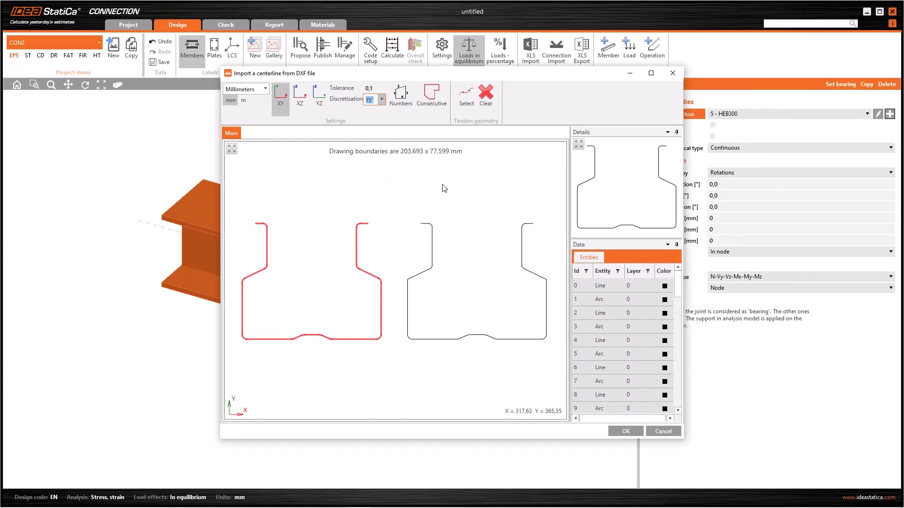
left_click(381, 99)
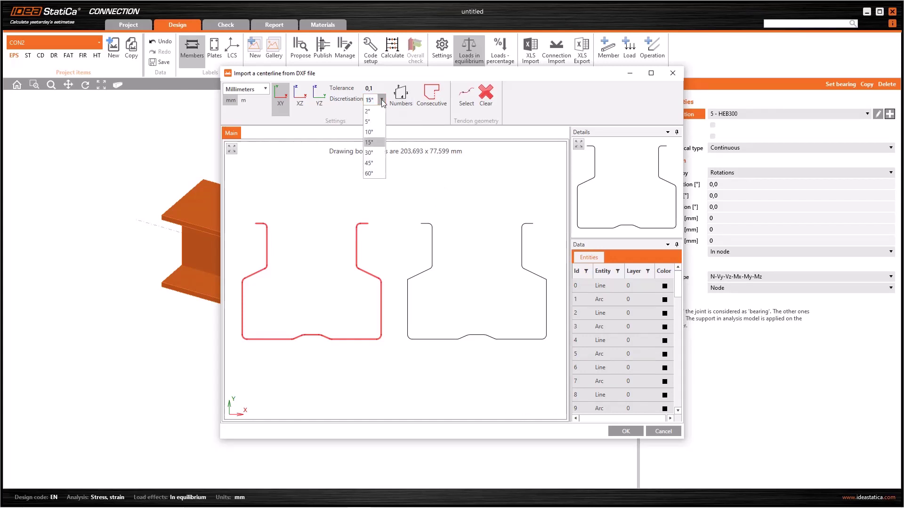
left_click(382, 100)
left_click(624, 432)
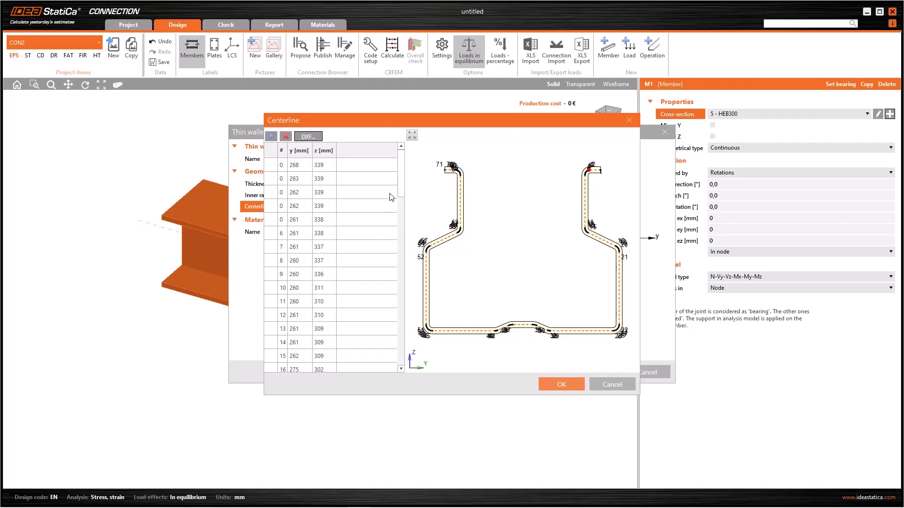
Step: Reload the Omega100 DXF drawing for a new centerline import
scroll(460, 241, "up", 6)
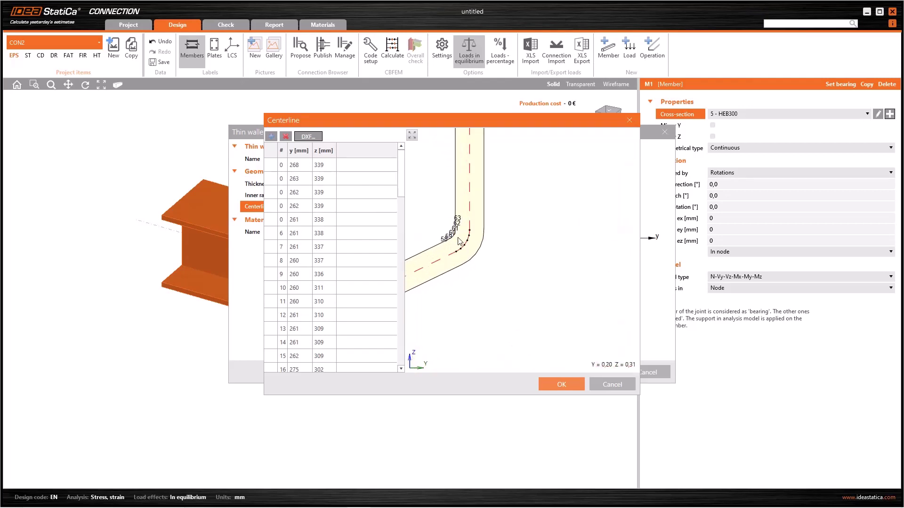
scroll(458, 238, "up", 2)
scroll(455, 233, "down", 2)
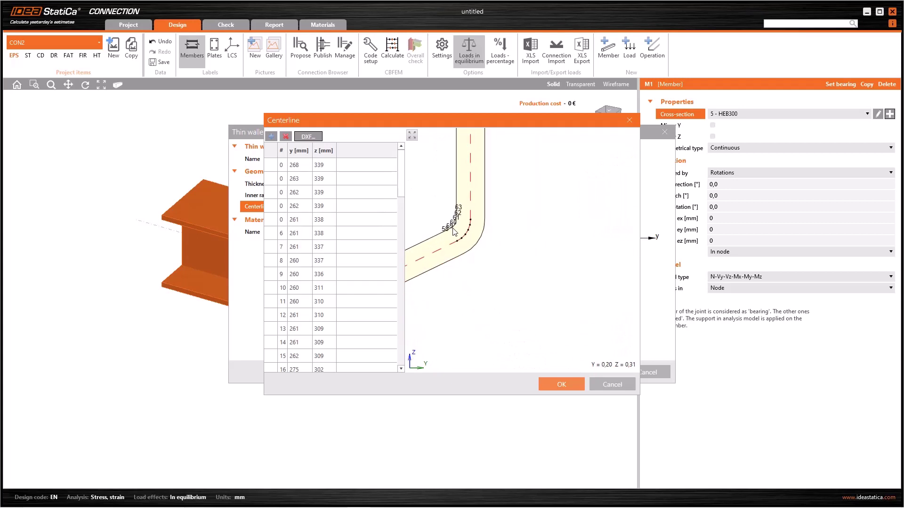
scroll(454, 231, "down", 5)
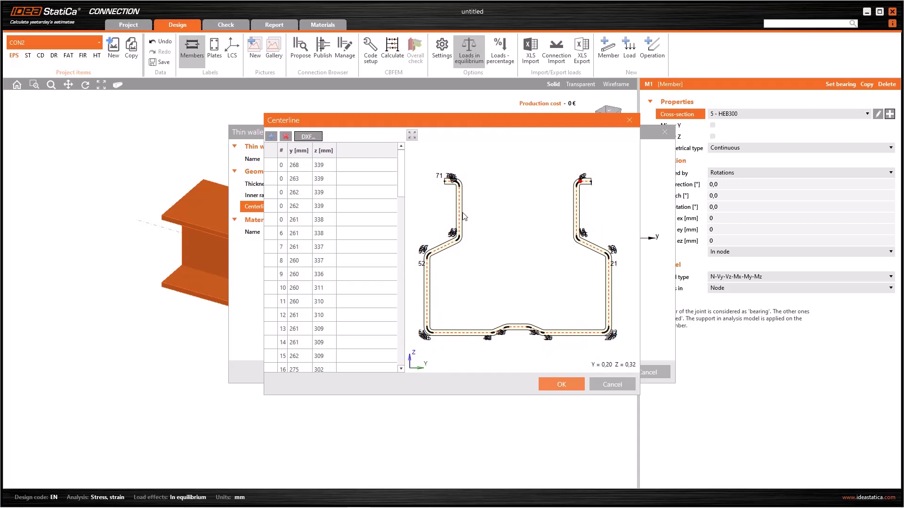
left_click(308, 136)
double_click(388, 194)
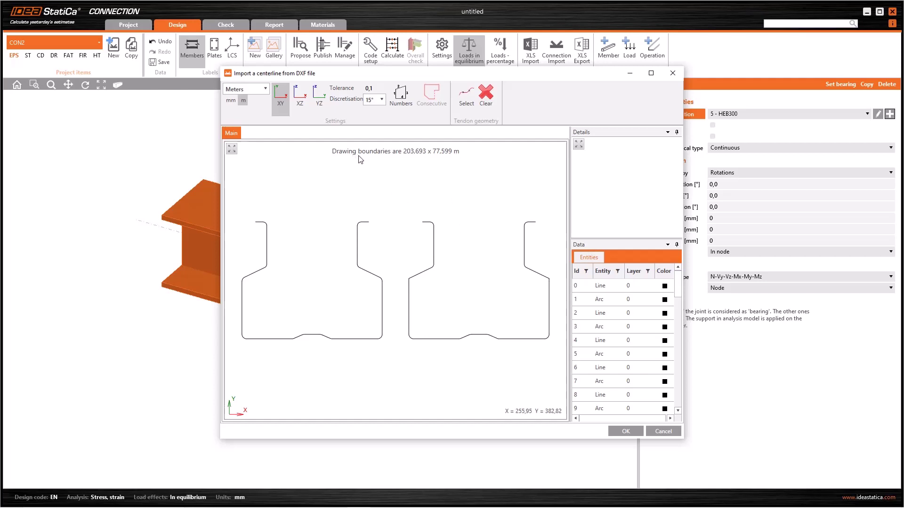
Step: Select the whole right omega profile in millimetres and import it as the centerline
left_click(228, 100)
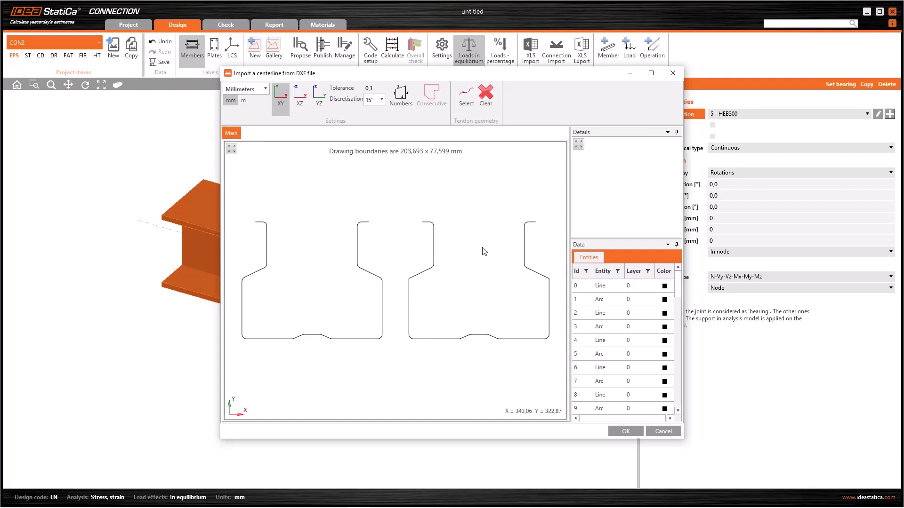
left_click(434, 235)
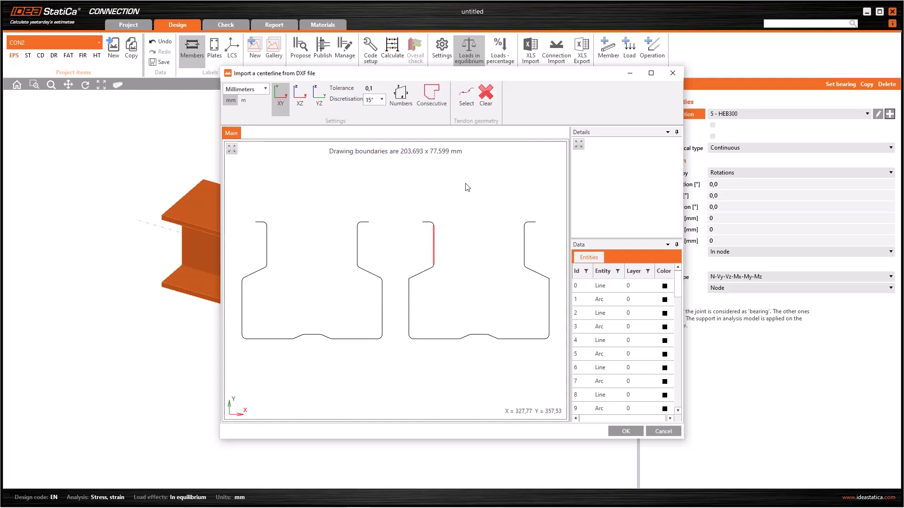
left_click(430, 103)
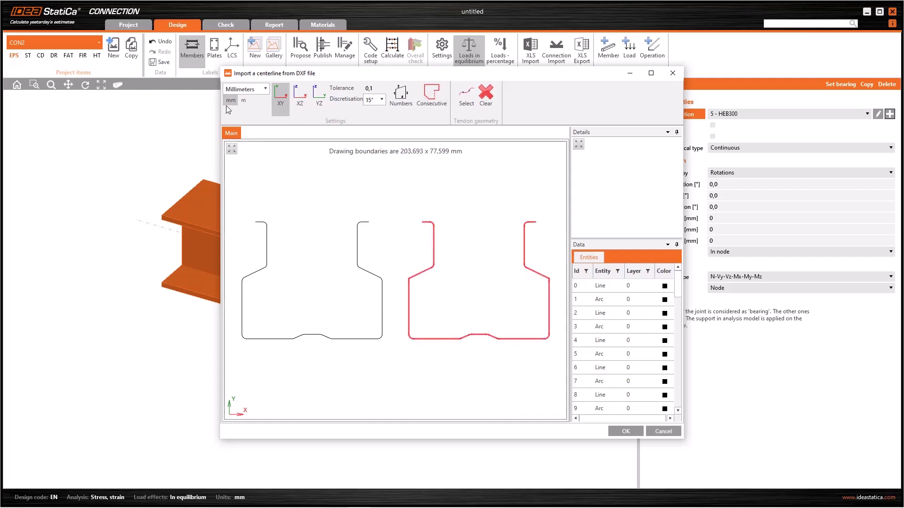
left_click(625, 431)
Step: Review the imported centerline points and accept them, giving a 96 × 81 mm section
scroll(431, 250, "up", 4)
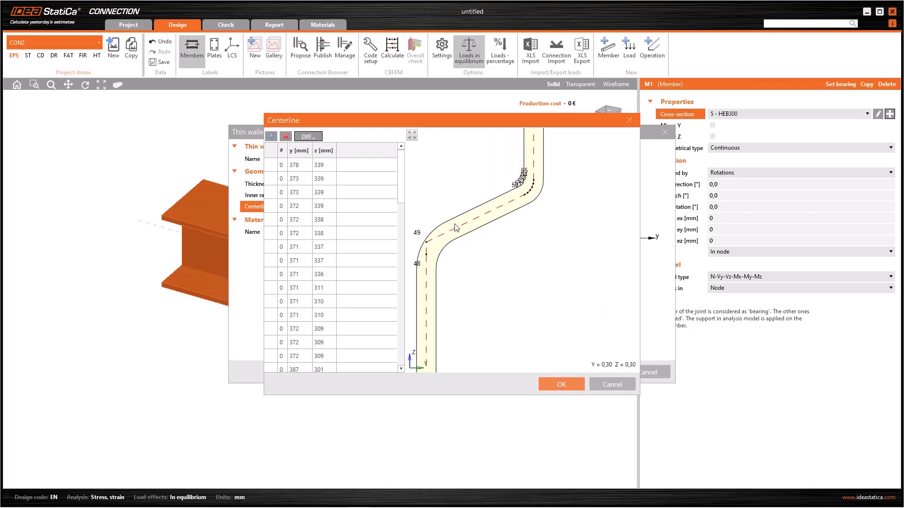
scroll(517, 246, "down", 3)
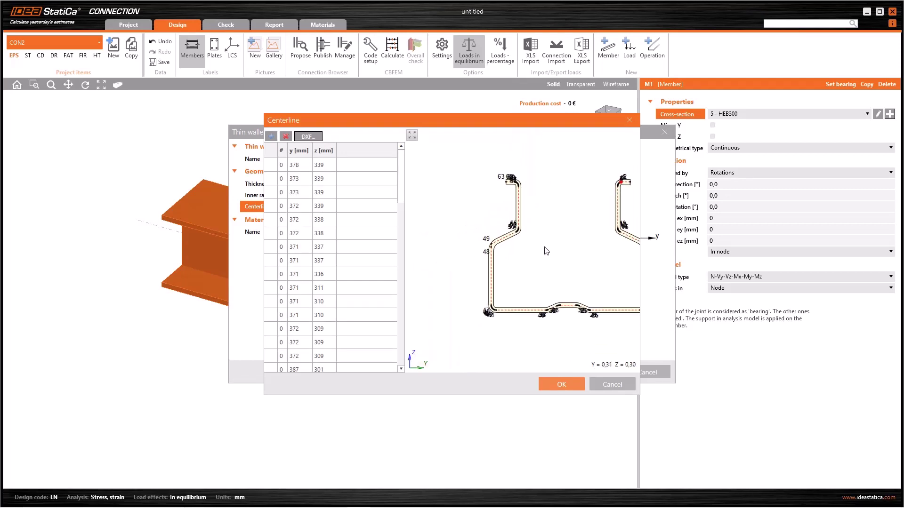
scroll(440, 254, "down", 2)
scroll(513, 253, "up", 2)
scroll(513, 253, "up", 4)
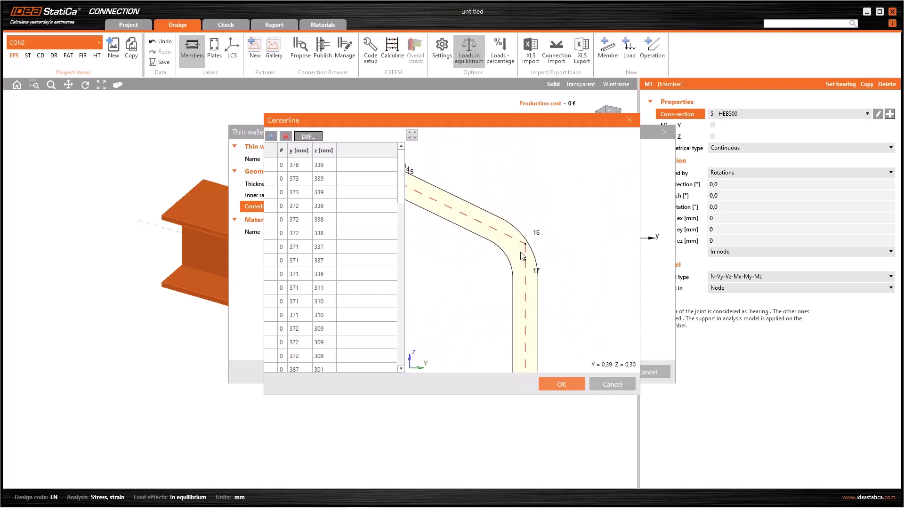
scroll(522, 220, "down", 6)
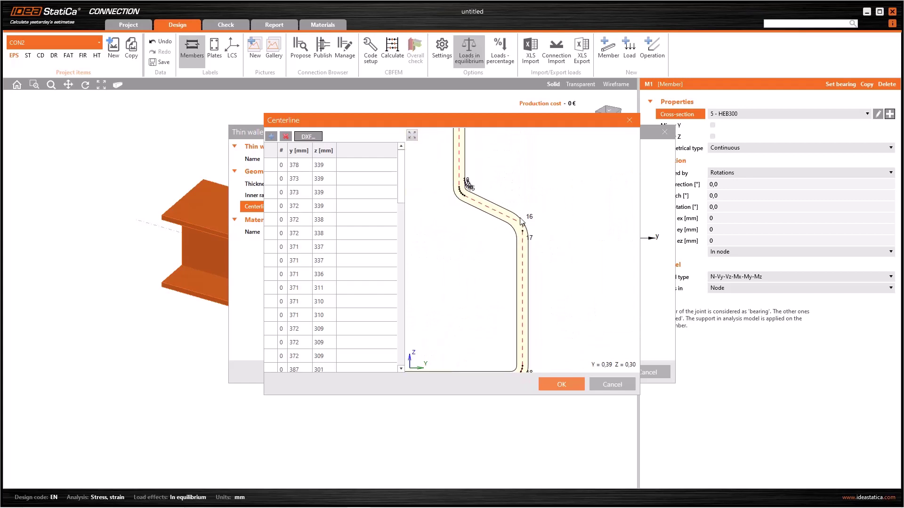
scroll(563, 257, "up", 4)
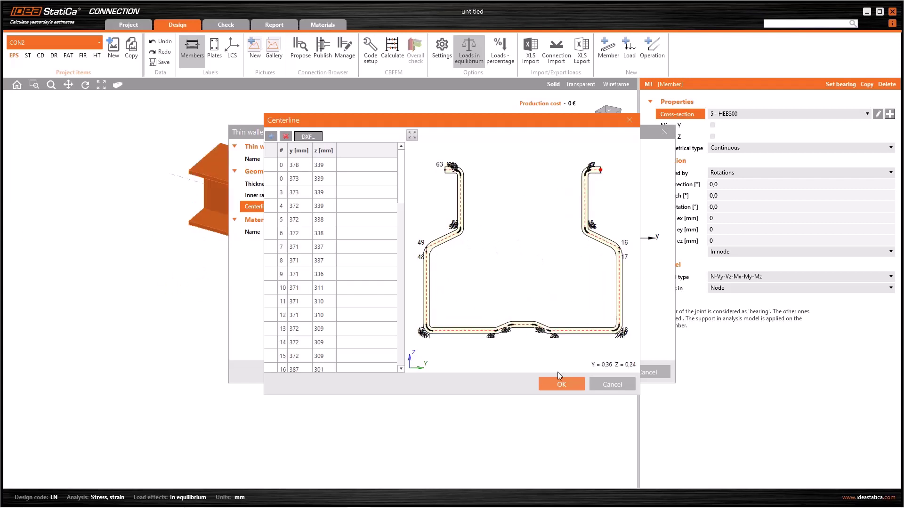
left_click(567, 383)
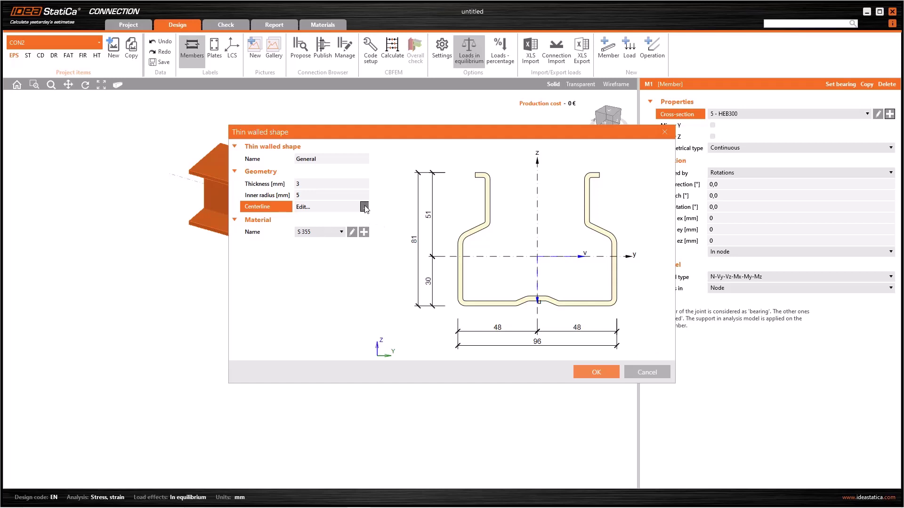
Step: Assign section 6 - General to M1 and view its omega outline from the -X face
left_click(597, 373)
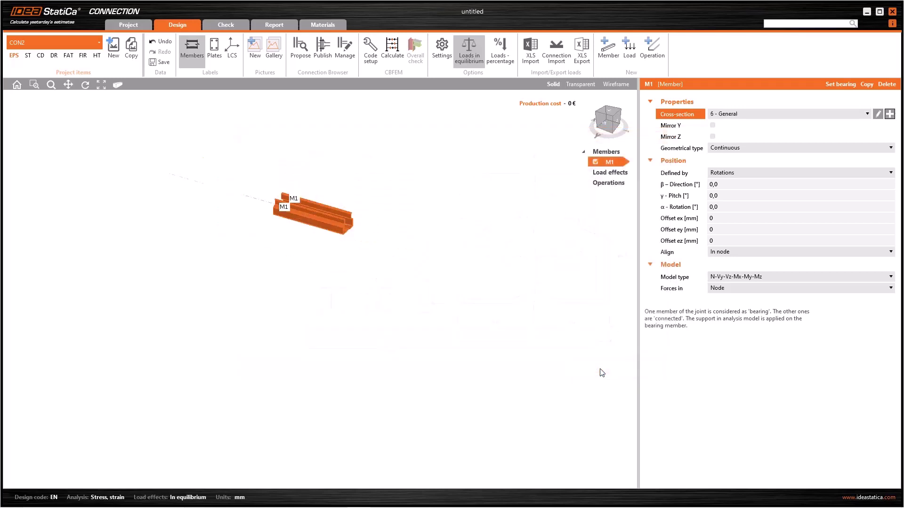
scroll(359, 221, "up", 10)
scroll(363, 224, "down", 5)
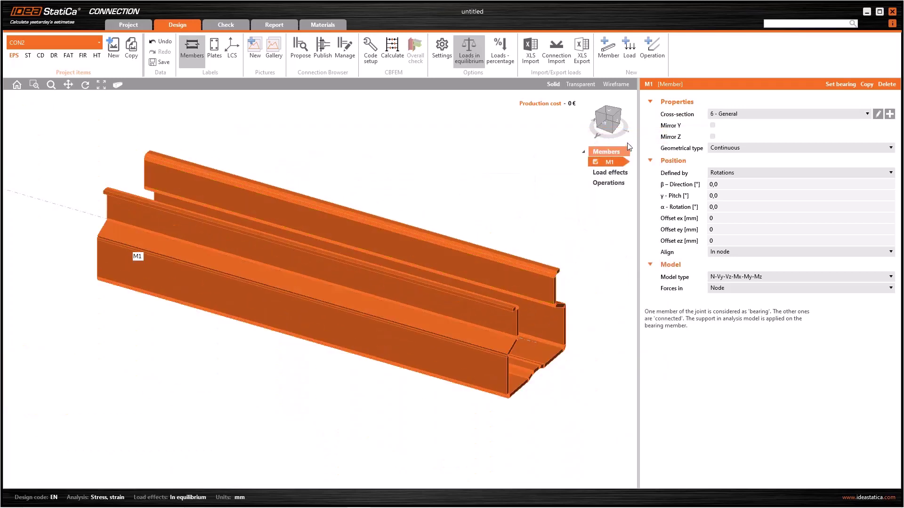
left_click(618, 122)
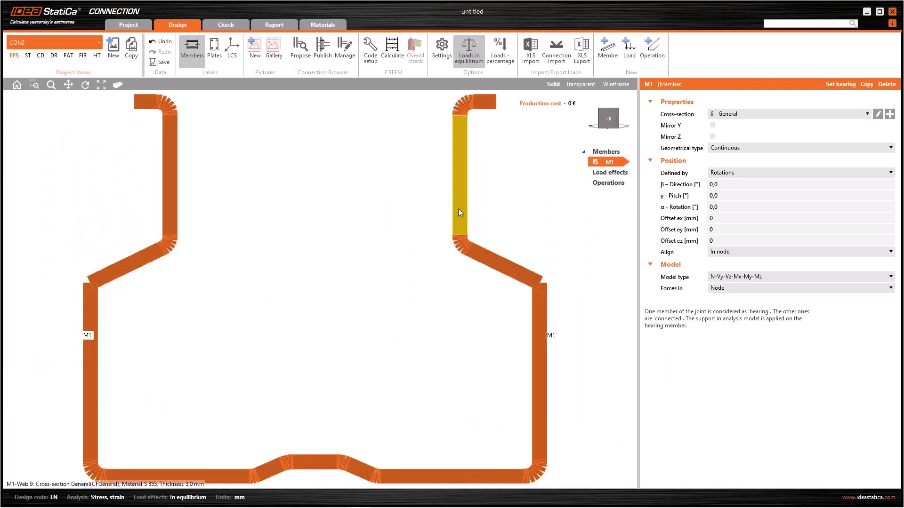